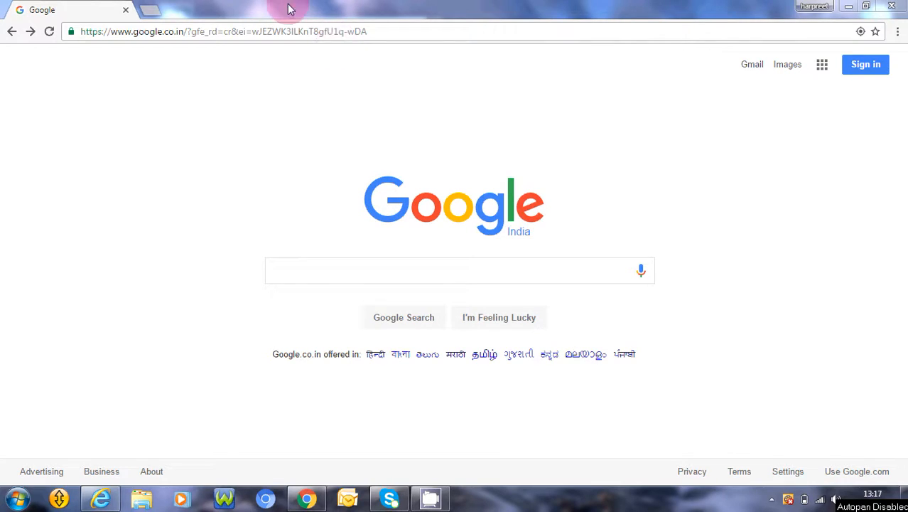
Go to login.iqmetallika.com to bring up the application's logon form.
click(225, 31)
text(login.)
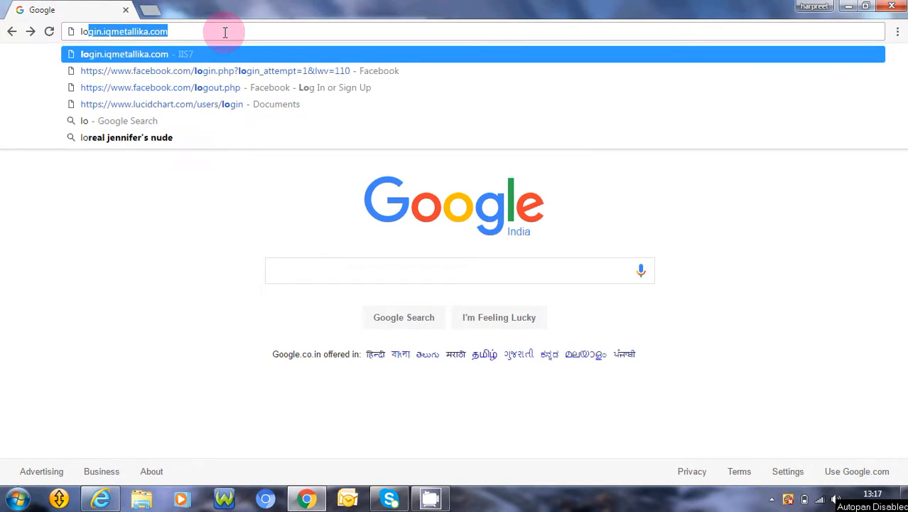
text(iq)
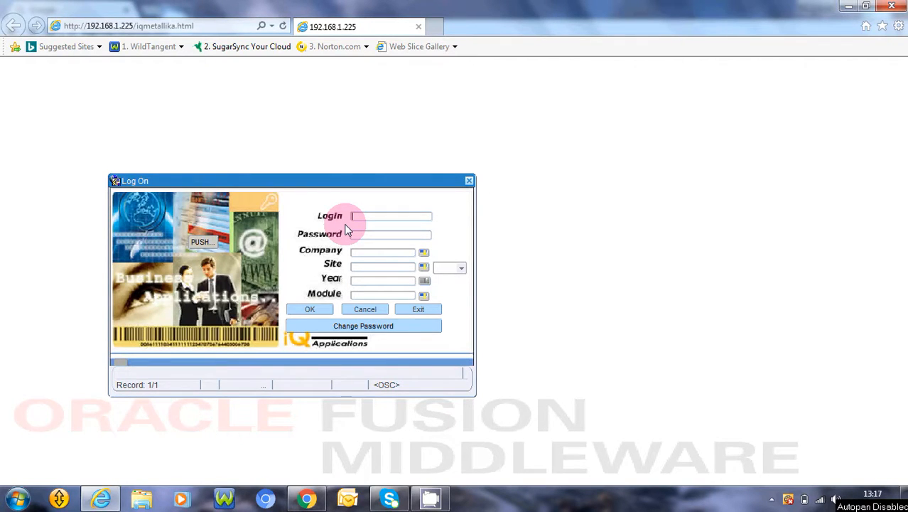
Enter admin as the login name and fill in the account password on the logon form.
text(ad)
text(minadmin)
key(Tab)
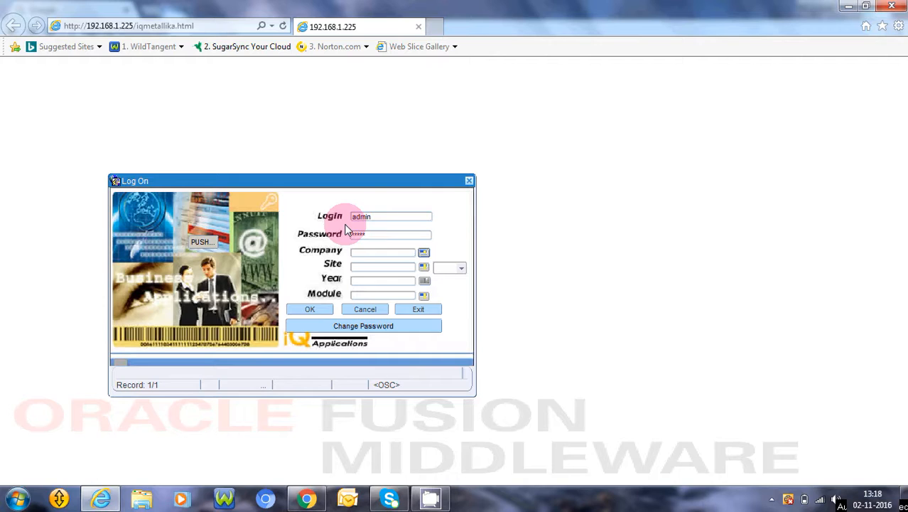
Choose the company Sihana Steel & Co.Ltd, the ROLLING site and the year 2016-17 for the session.
key(Return)
key(Return)
key(Return)
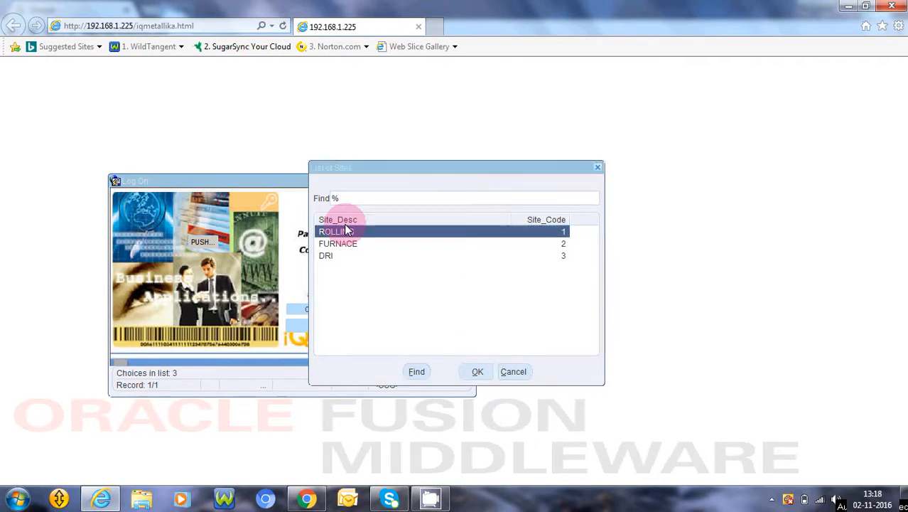
key(Return)
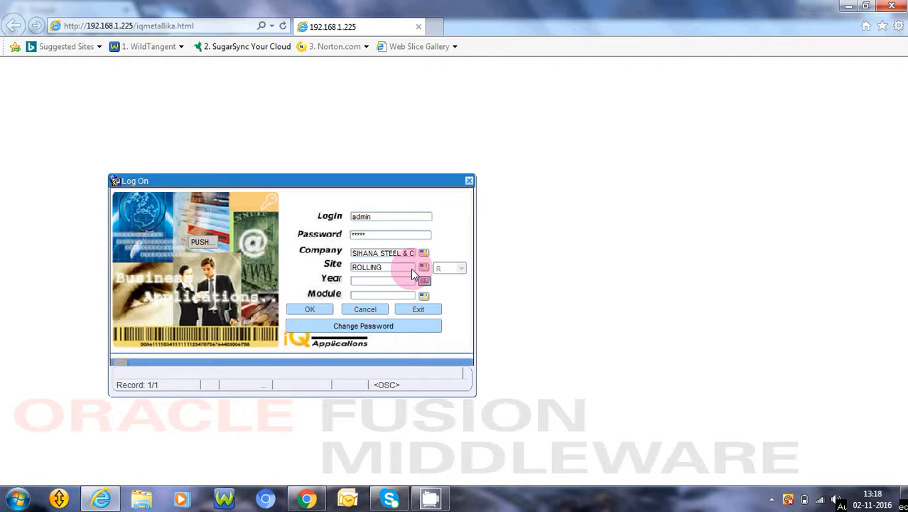
key(Return)
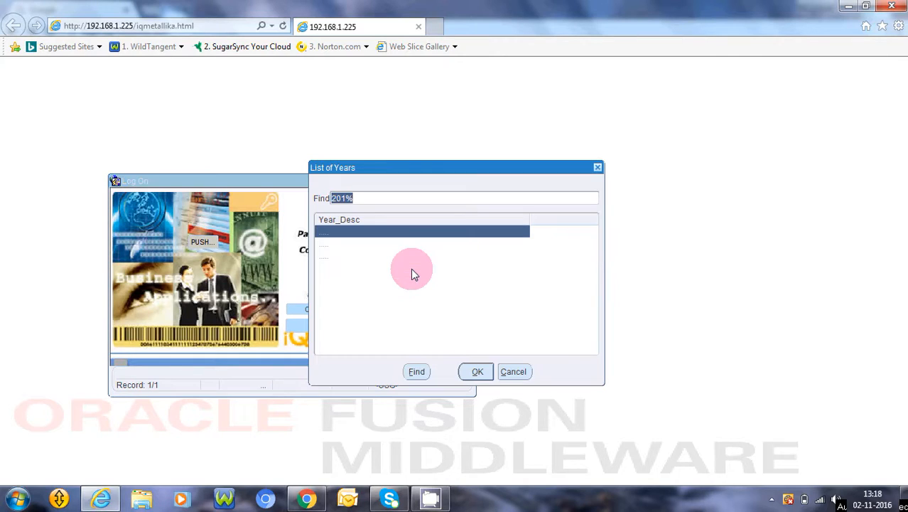
key(Return)
key(Return)
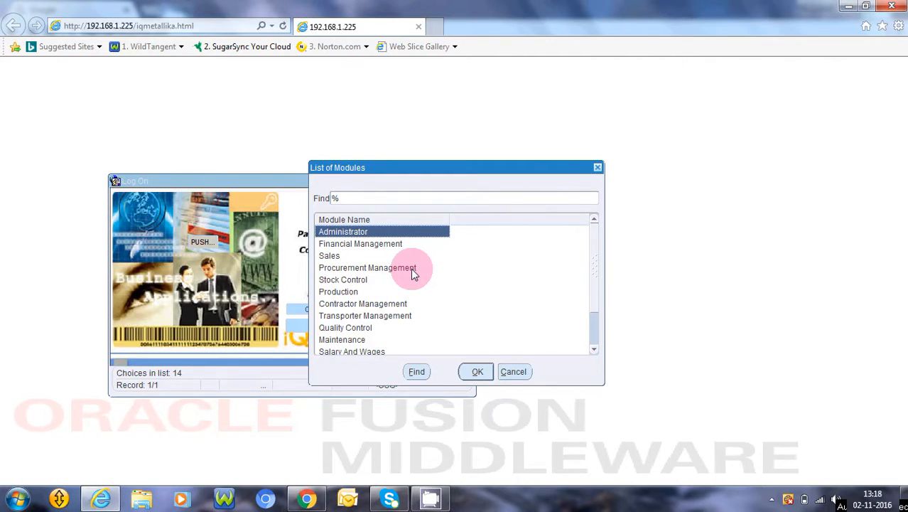
Choose the Production module and log on.
key(Down)
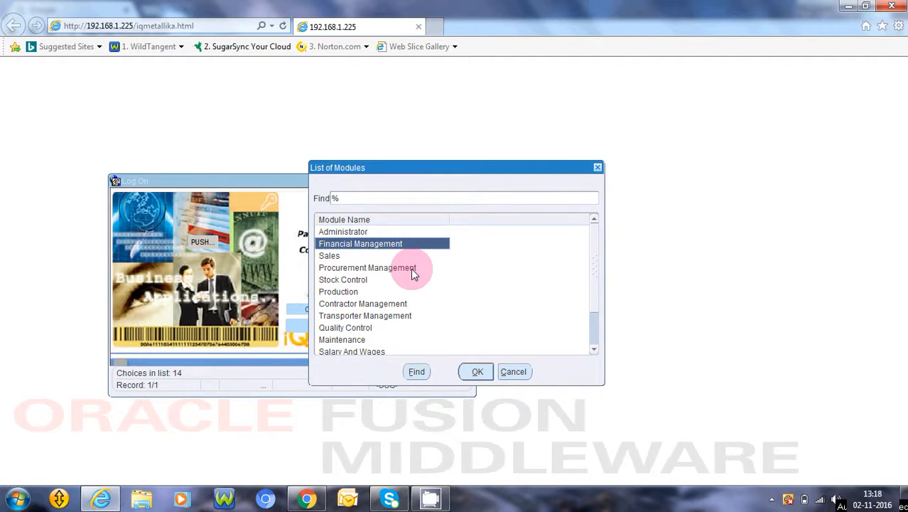
key(Down)
key(Down)
key(Down)
key(Down)
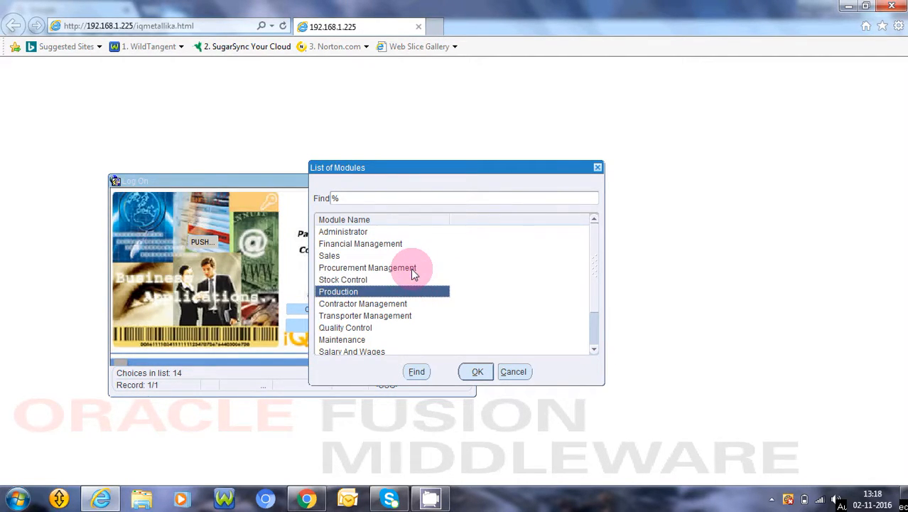
key(Return)
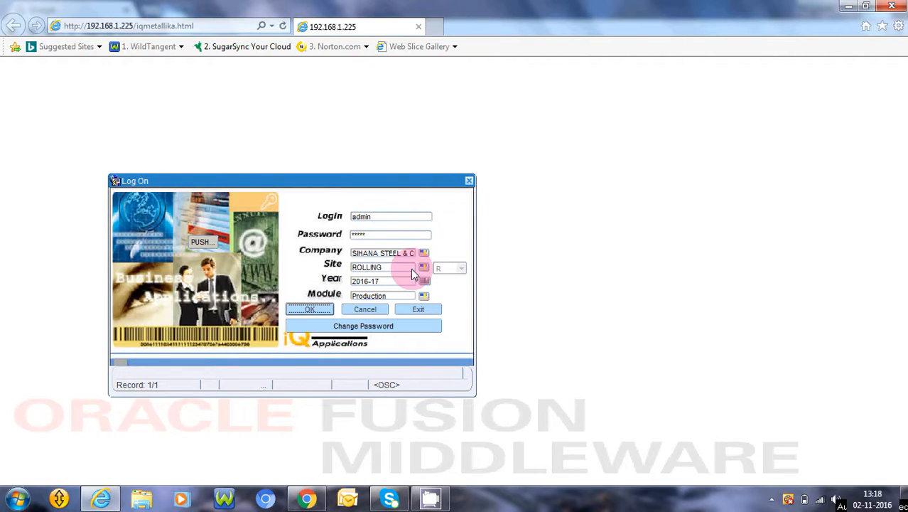
key(Return)
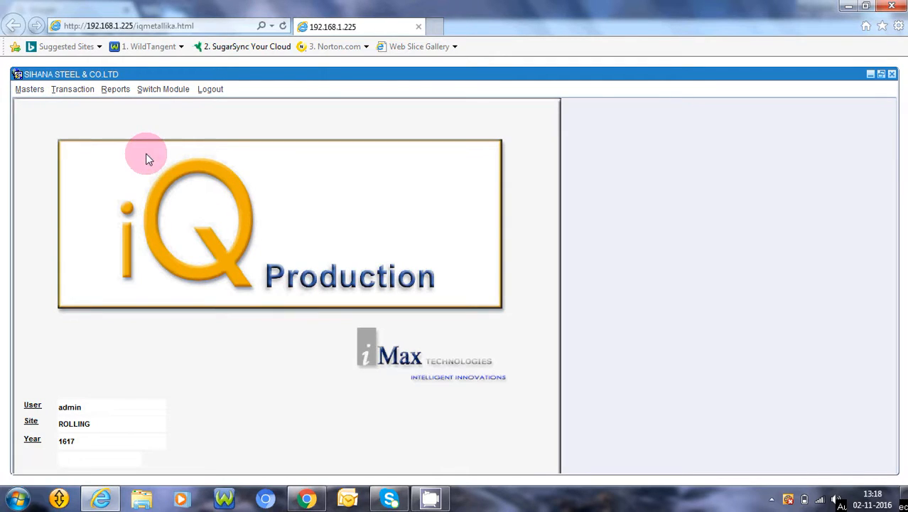
Open the Breakdown Feeding transaction and start a new record.
click(84, 92)
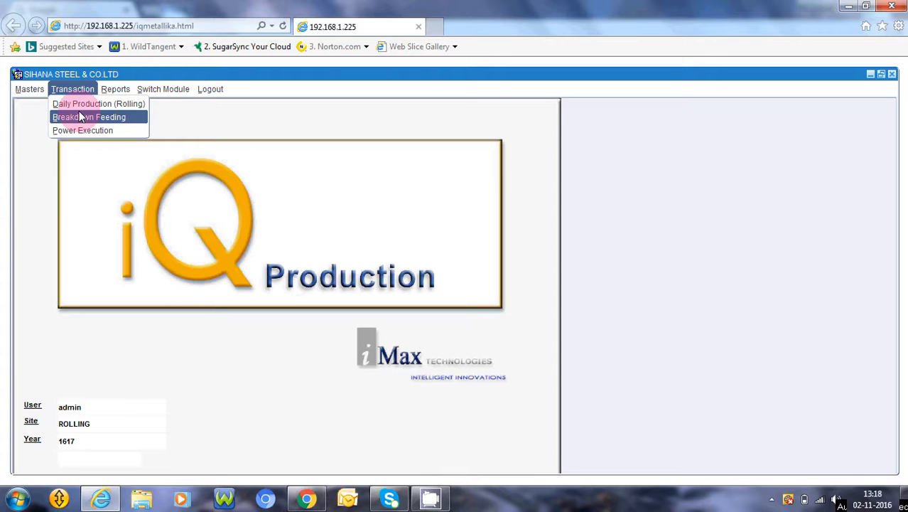
click(80, 117)
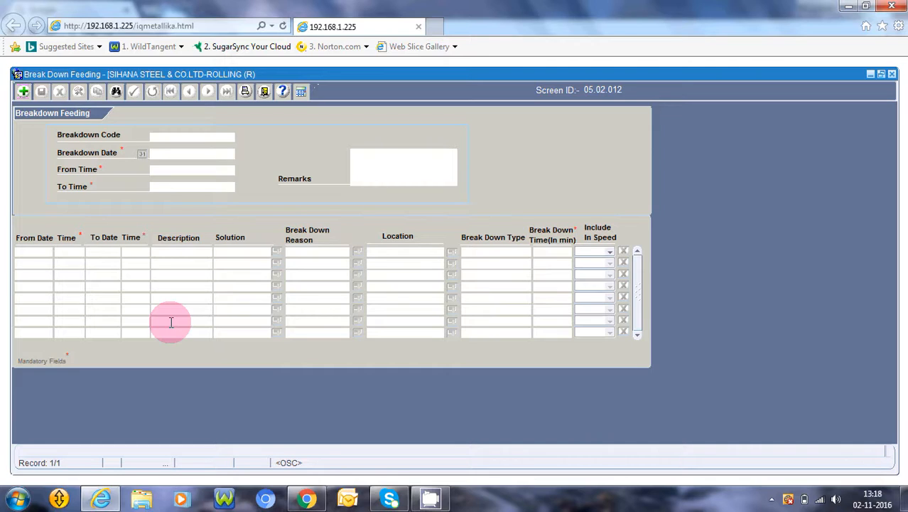
click(21, 94)
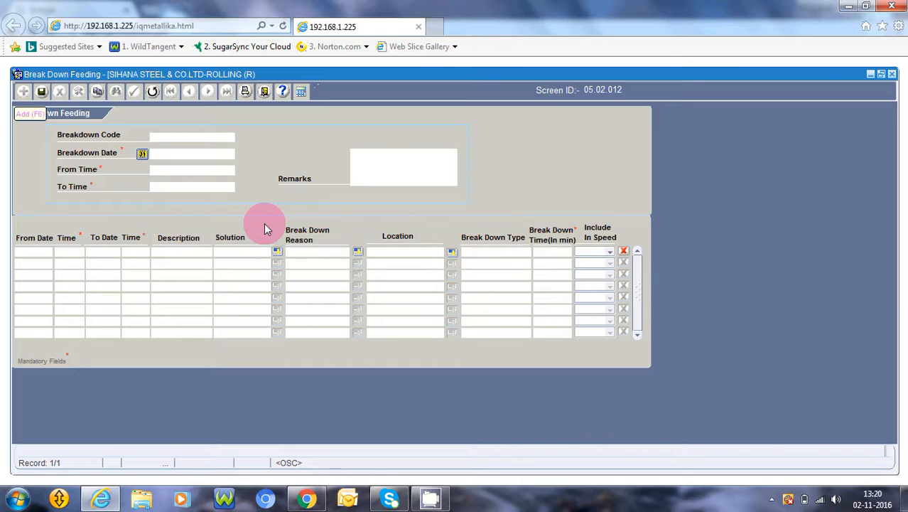
Set the breakdown date to 13/10/2016.
click(143, 154)
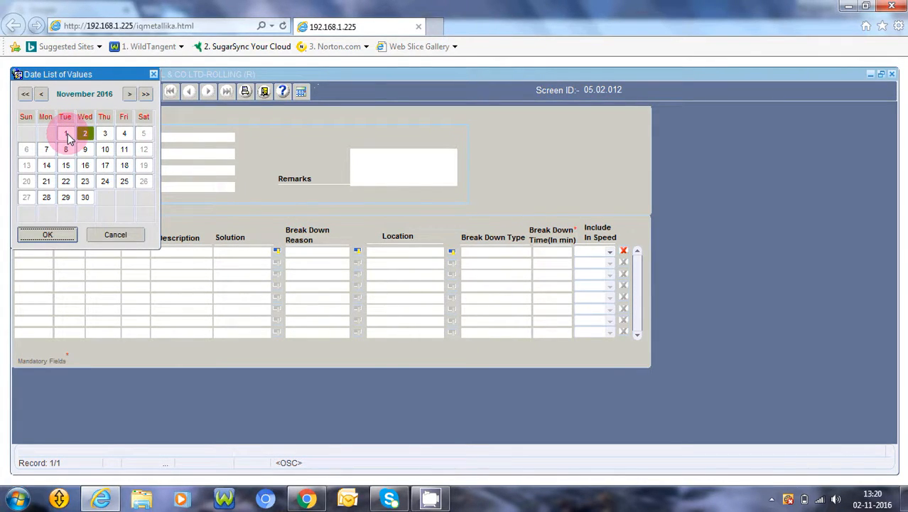
click(44, 96)
click(105, 167)
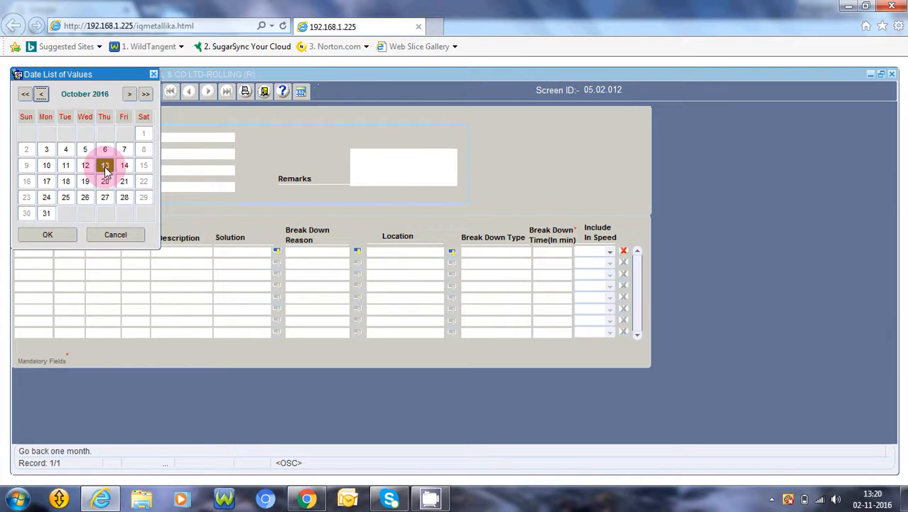
click(48, 235)
key(ctrl+c)
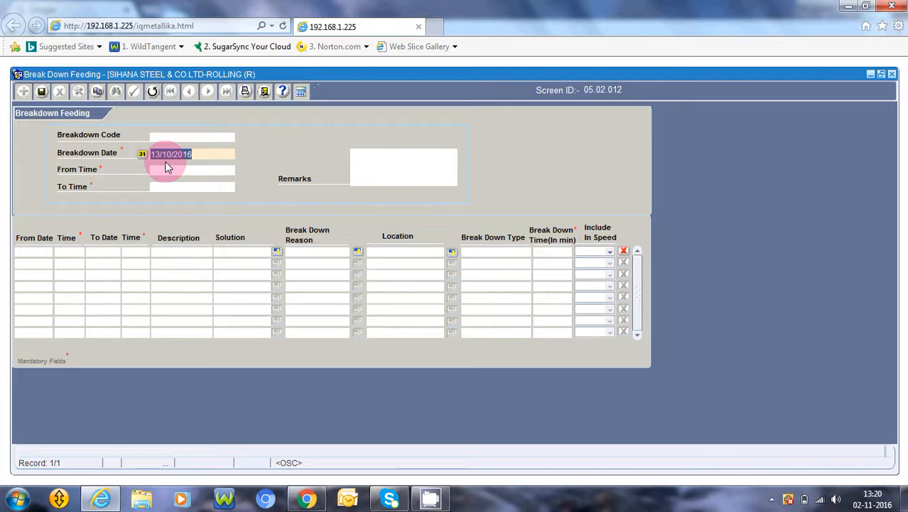
Set the record's From Time to 13/10/16 18:20 and its To Time to 13/10/16 20:00.
click(169, 169)
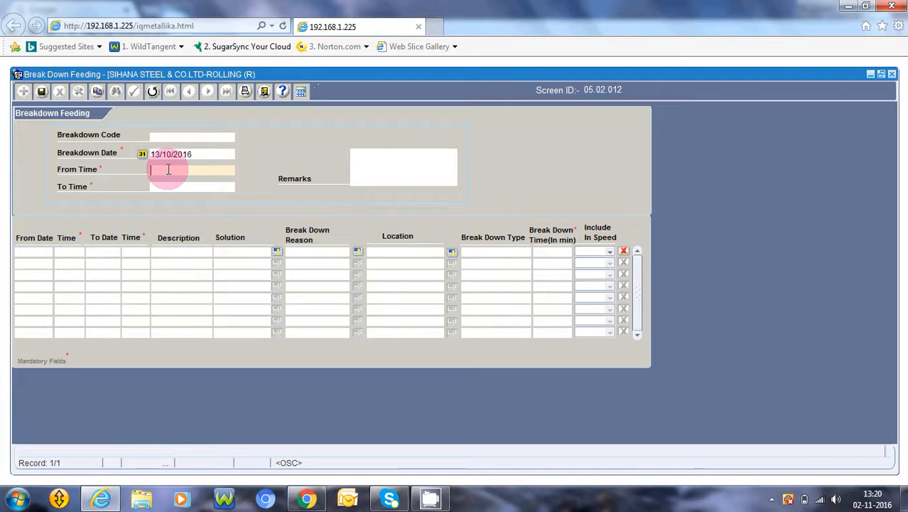
key(ctrl+v)
text(18:20)
key(Tab)
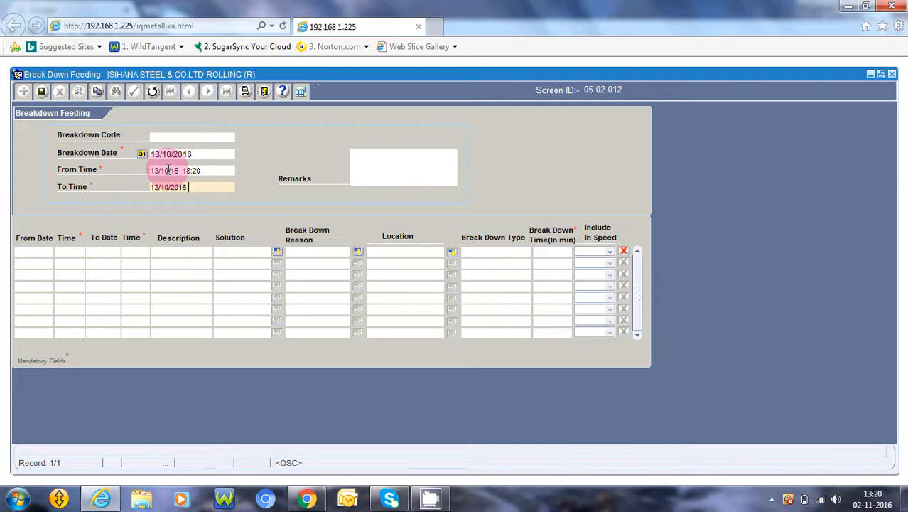
text(20:00)
key(Tab)
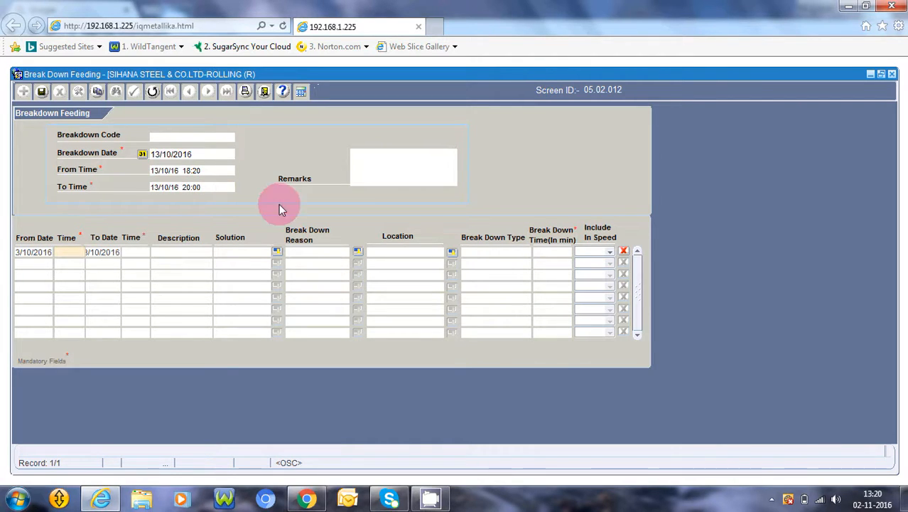
Enter 18:25 as the start time and 19:25 as the end time of the first breakdown row.
click(104, 257)
text(18:25)
key(Tab)
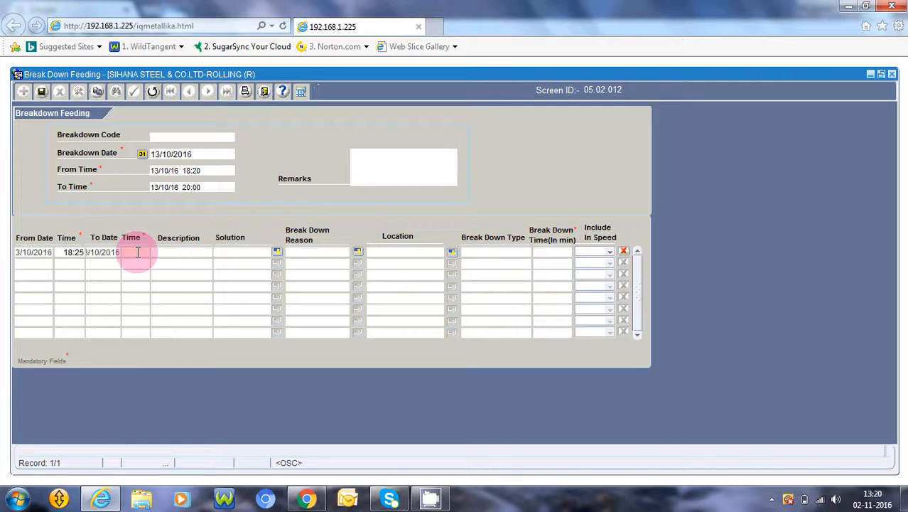
text(9:2)
text(5)
key(Tab)
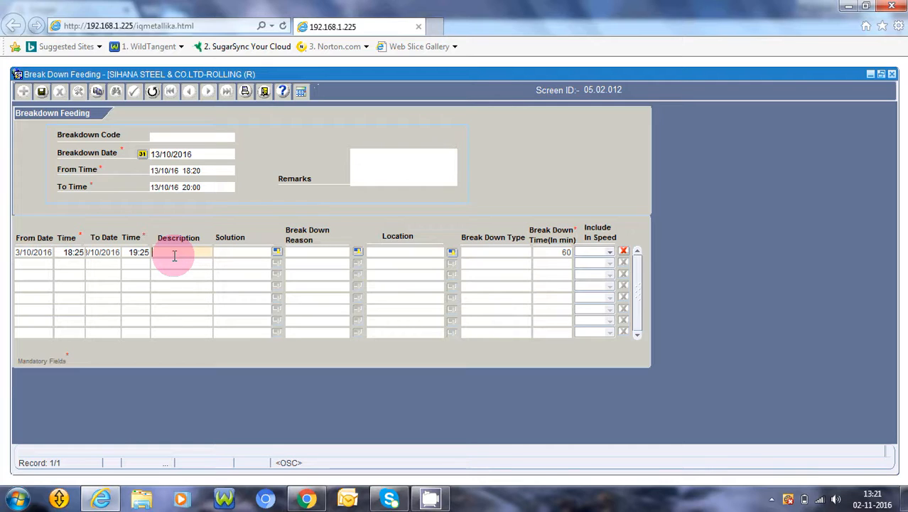
Describe the first breakdown row as "overload".
text(overloaf)
key(BackSpace)
text(d)
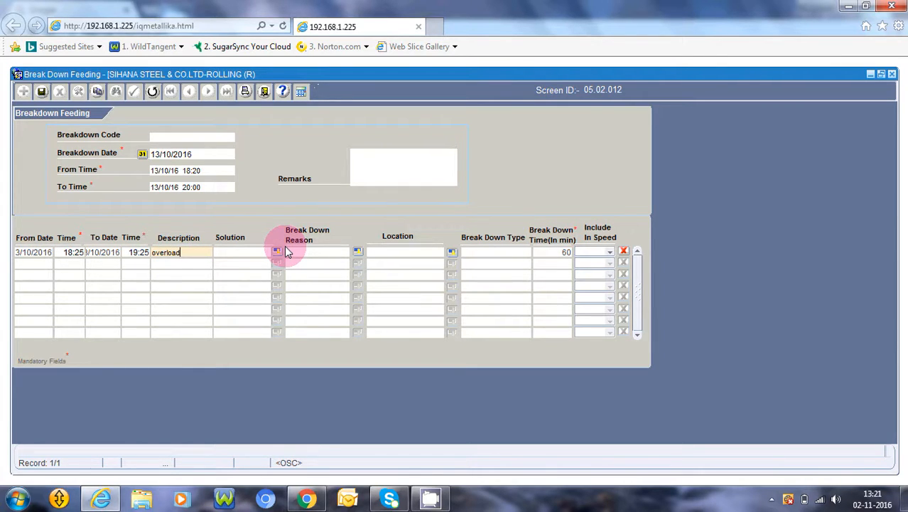
key(Tab)
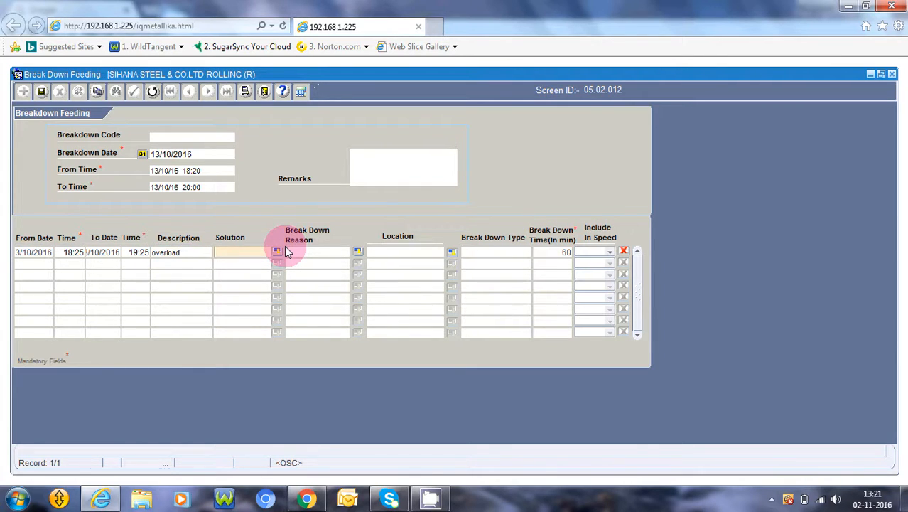
Set the first row's breakdown reason to SLOW PROCESSING.
click(284, 248)
key(Return)
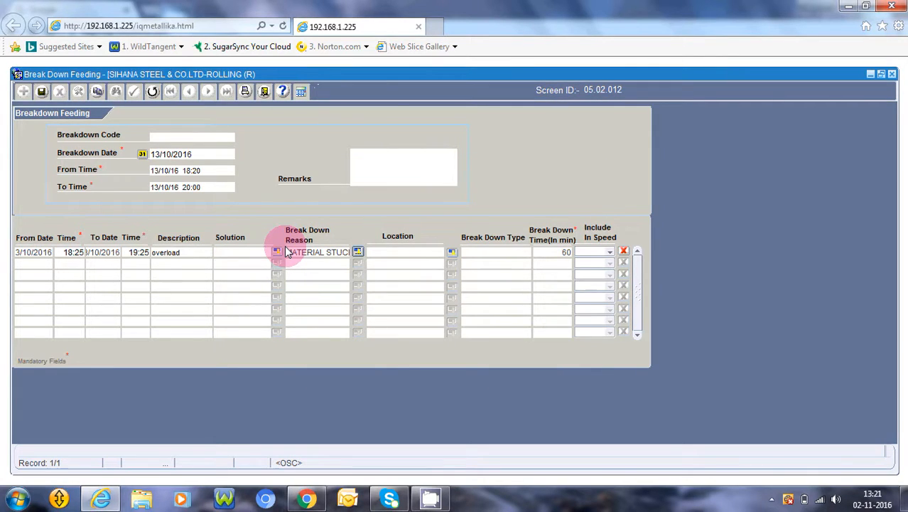
click(279, 251)
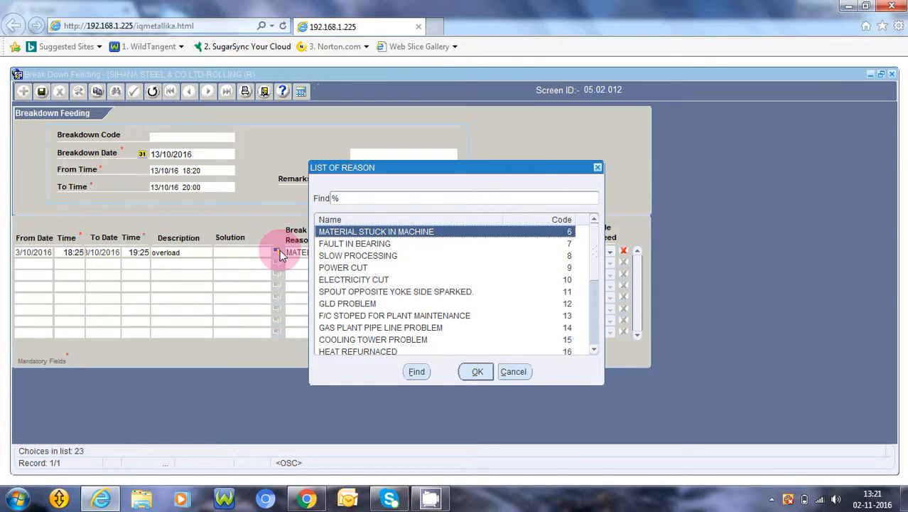
click(340, 257)
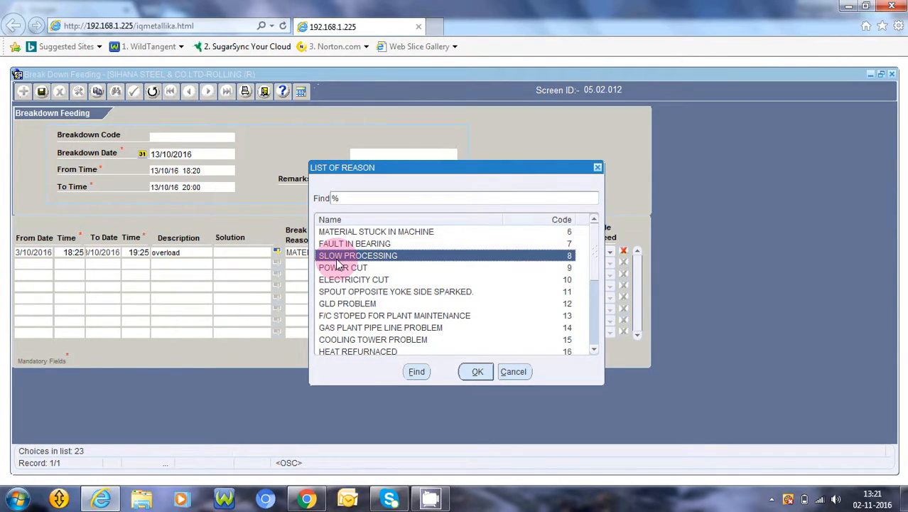
double_click(337, 260)
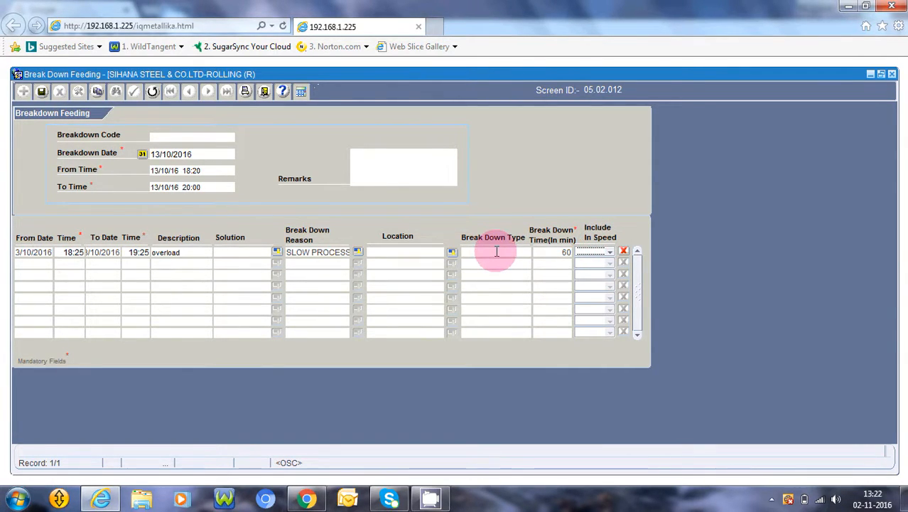
Add a second breakdown row with start time 19:30 and end time 19:35.
key(Tab)
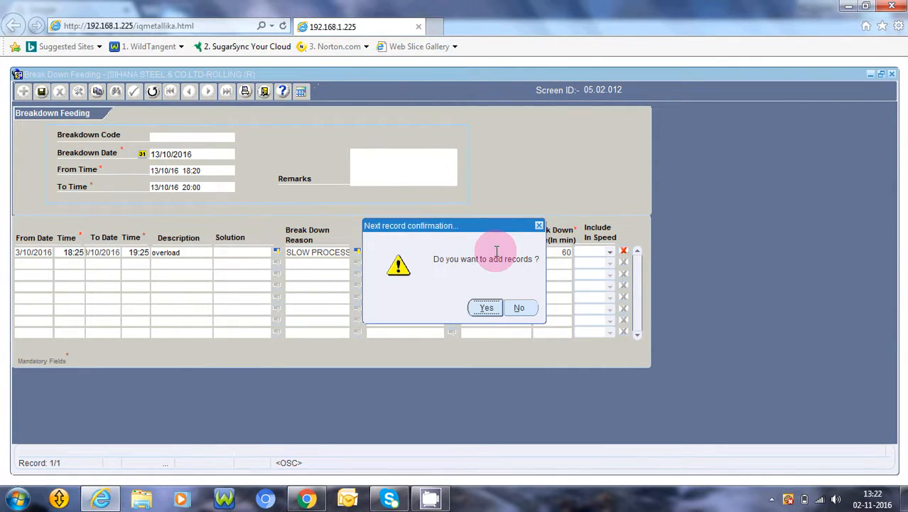
key(Return)
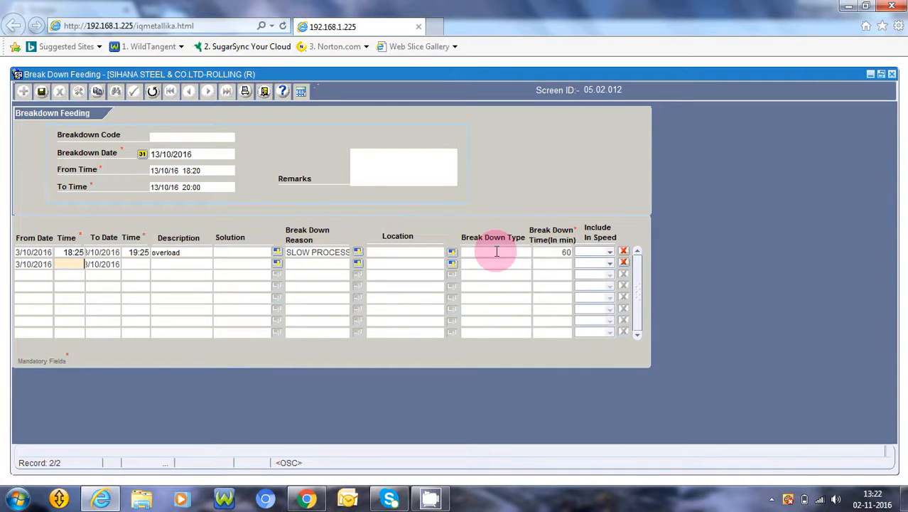
click(66, 265)
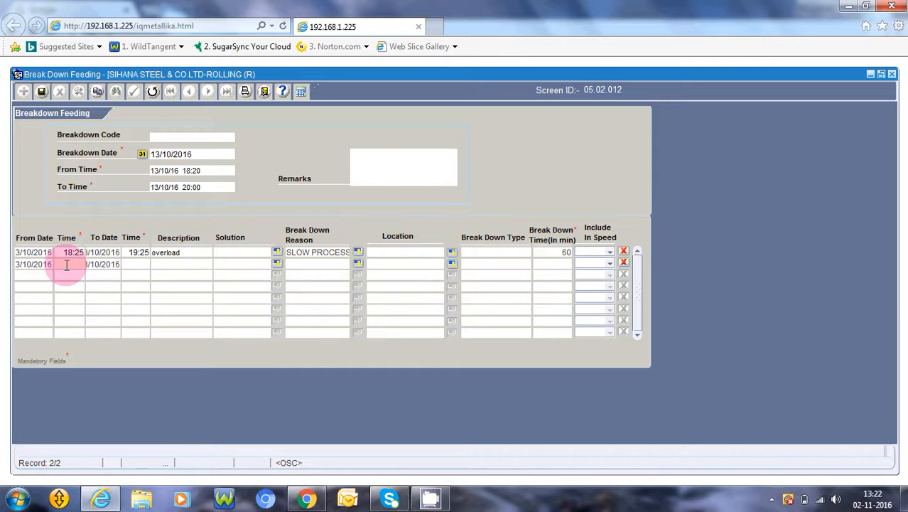
text(19:30)
key(Tab)
text(19:3)
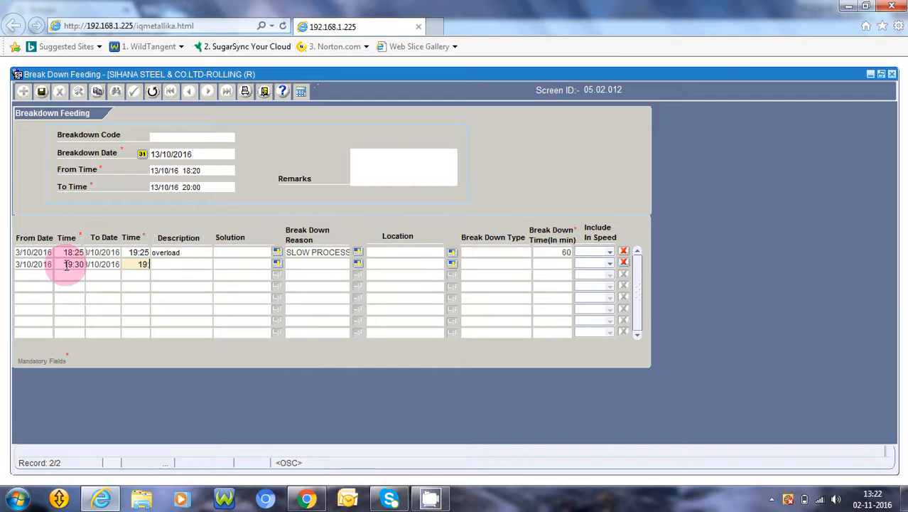
text(5)
key(Tab)
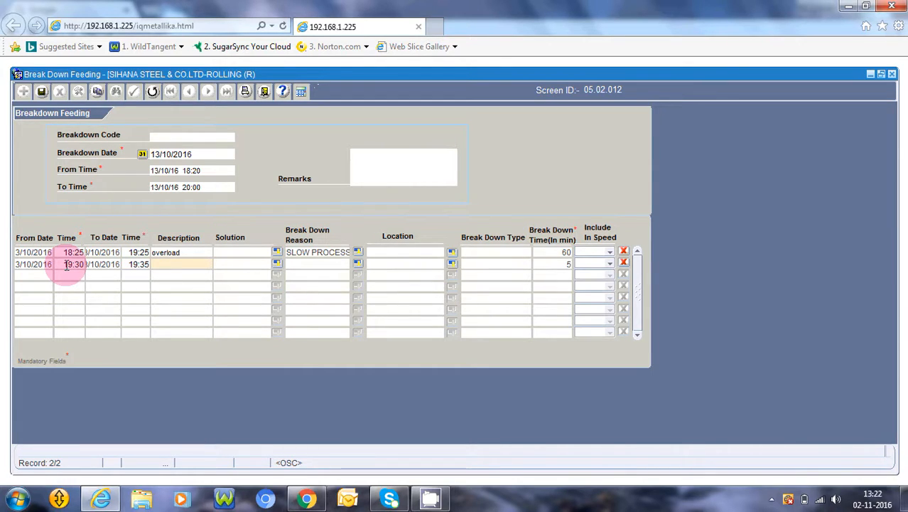
Describe the second breakdown row as "conveyor dislocate".
text(conveyor dislocate)
Set the second row's breakdown reason to POWER CUT.
key(Tab)
key(Tab)
key(Tab)
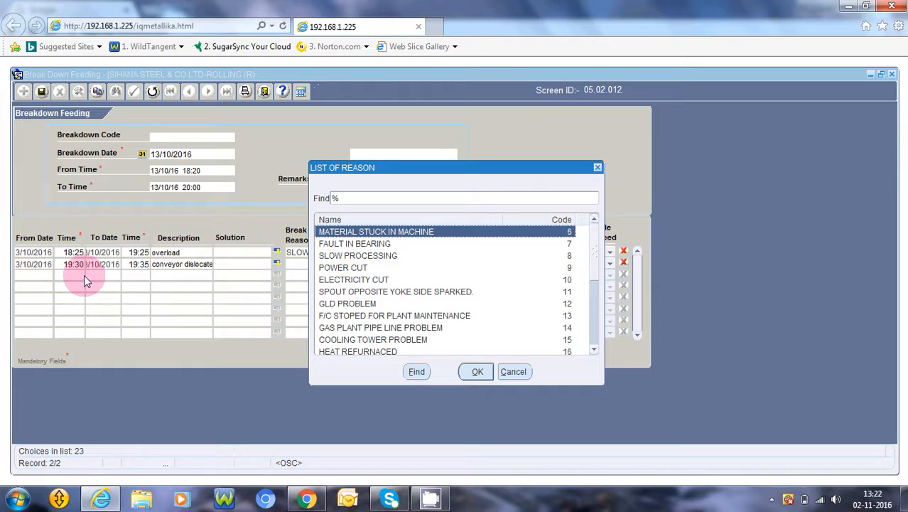
click(348, 269)
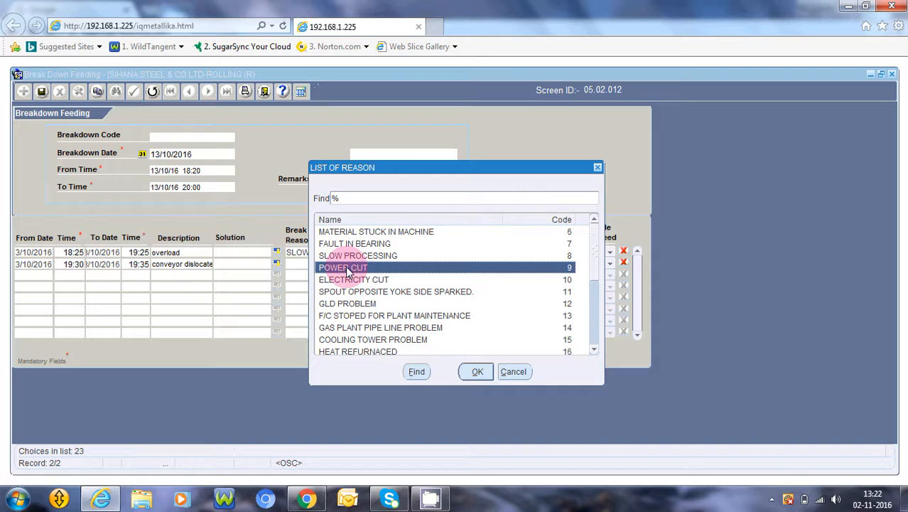
double_click(348, 269)
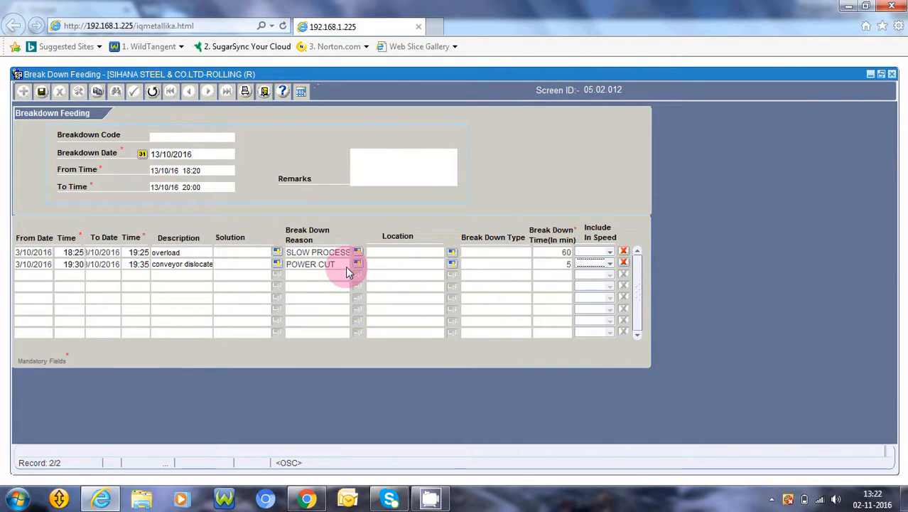
Add a third breakdown row with start time 19:40 and end time 20:00.
key(Tab)
key(Return)
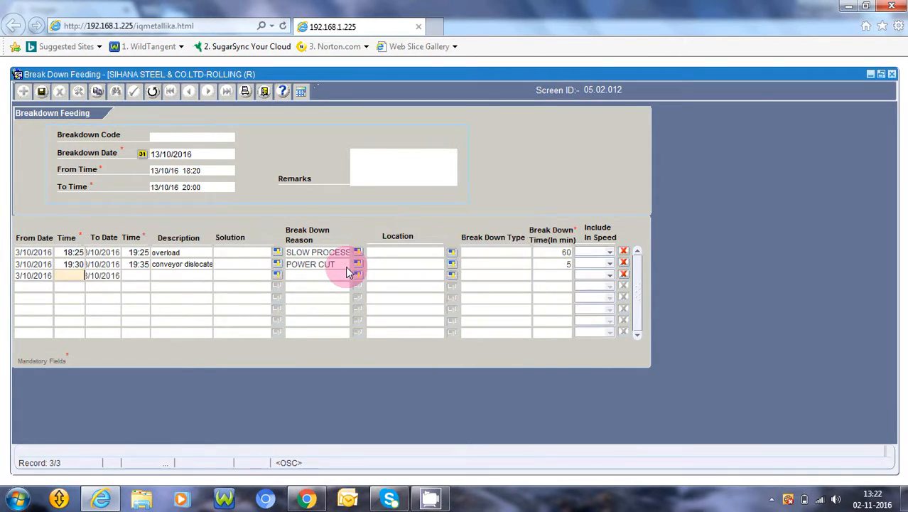
click(78, 276)
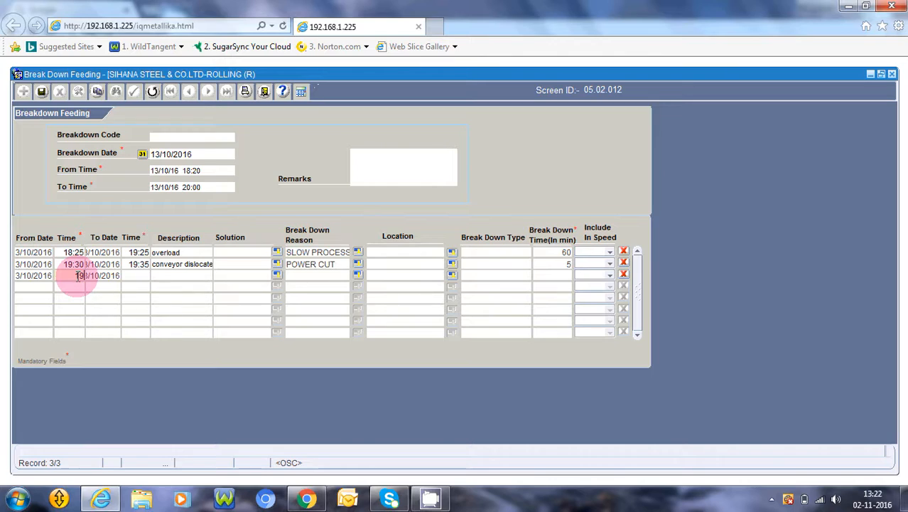
text(19:40)
key(Tab)
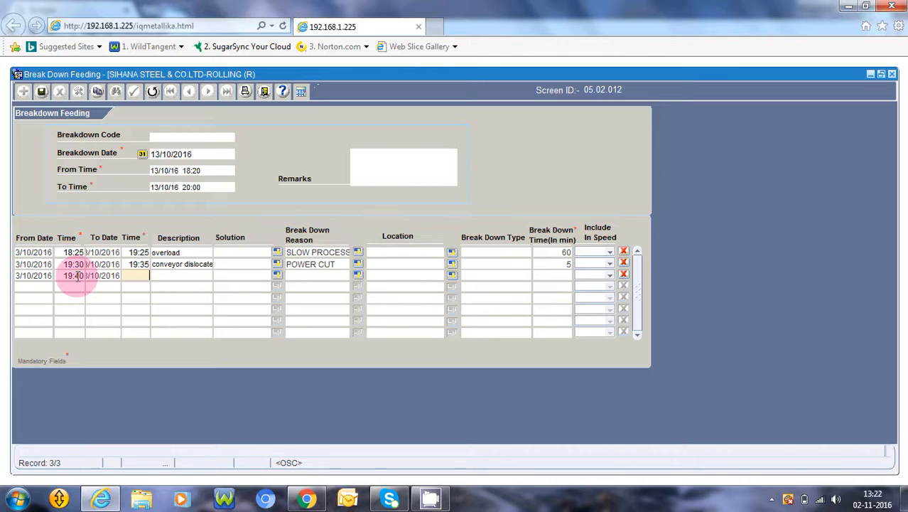
text(20)
key(Tab)
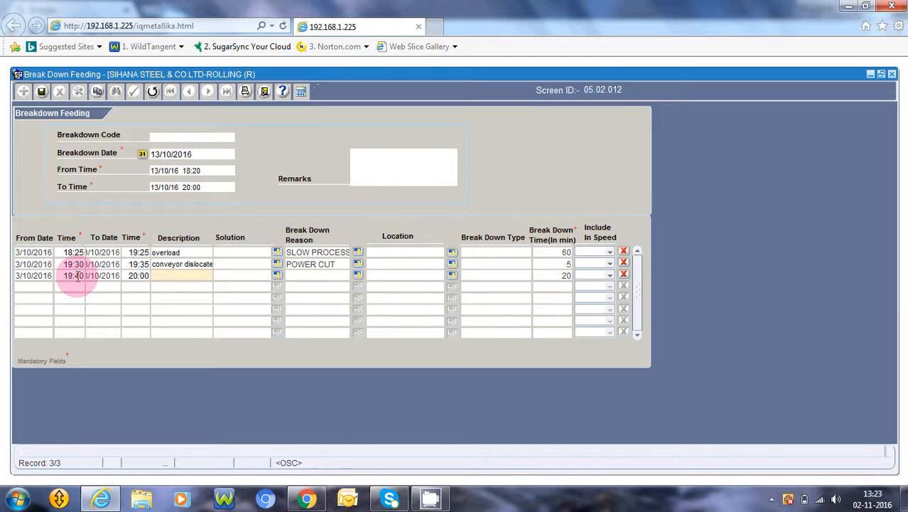
Describe the third breakdown row as "s.s wrong operation".
text(s.s wrong operation)
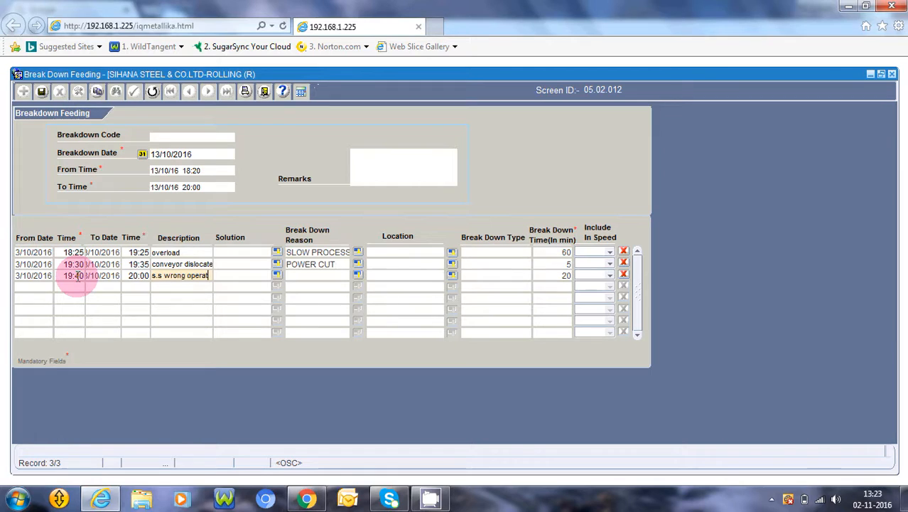
Set the third row's breakdown reason to GAS PLANT PIPE LINE PROBLEM.
key(Tab)
key(Tab)
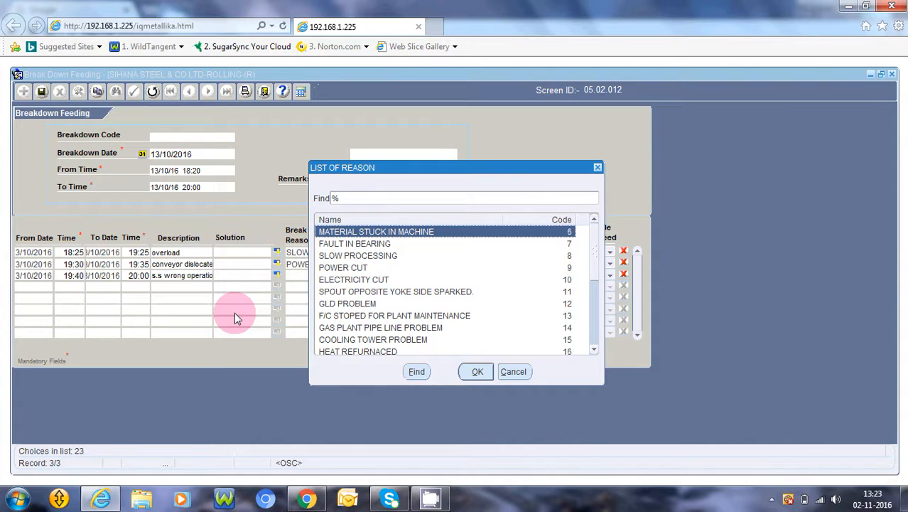
click(356, 328)
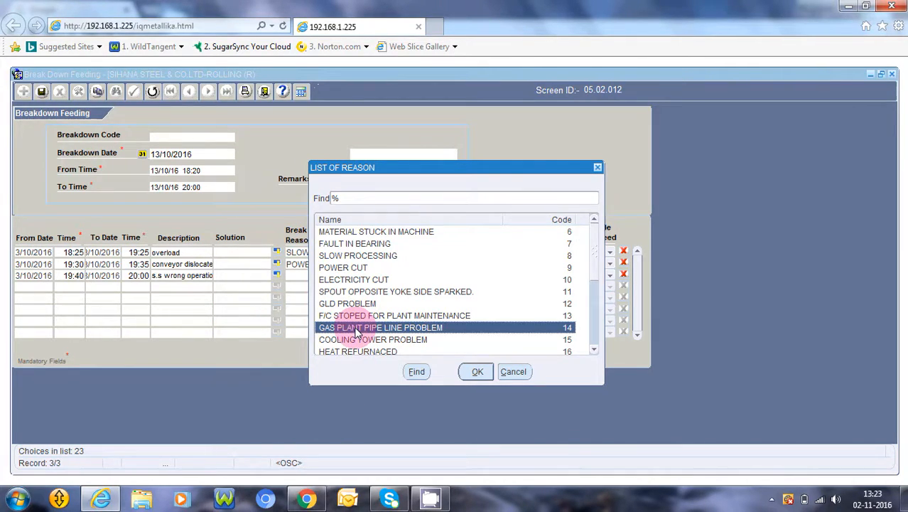
double_click(356, 329)
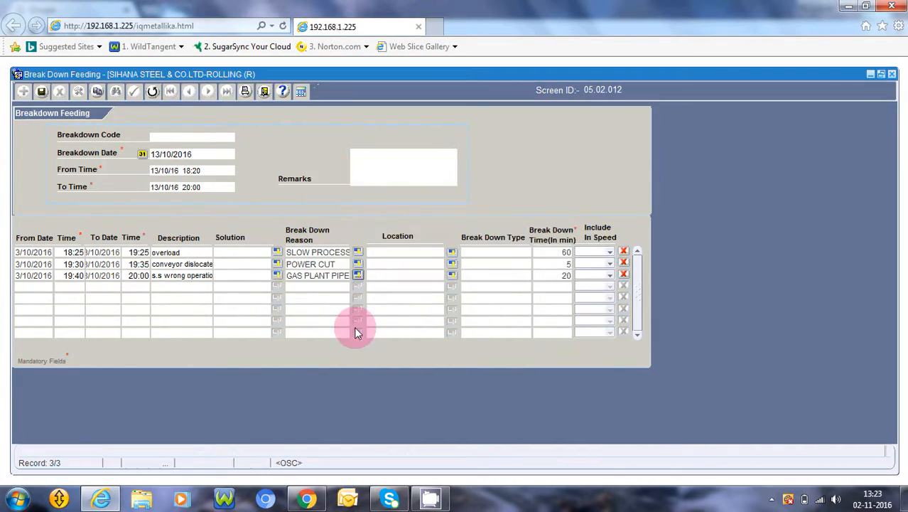
Finish the third row, save the breakdown record and close the save confirmation.
key(Tab)
key(Tab)
key(Tab)
key(Return)
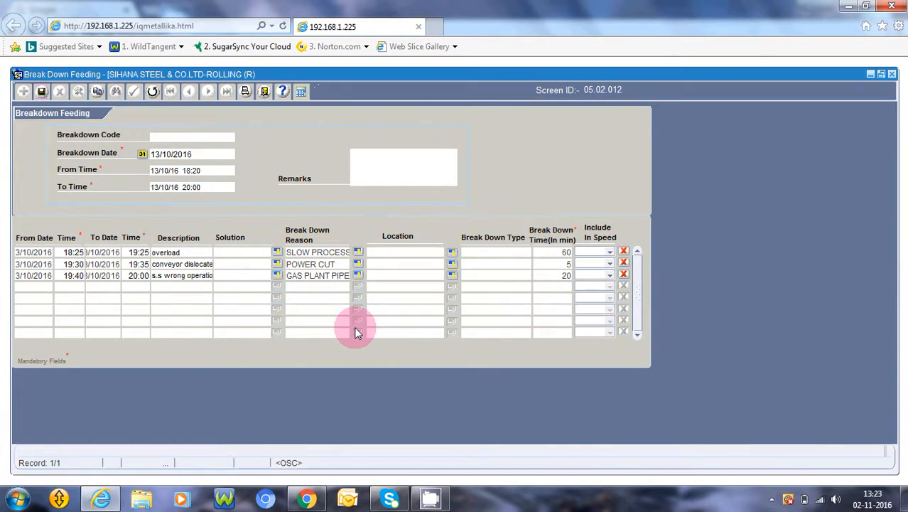
key(Return)
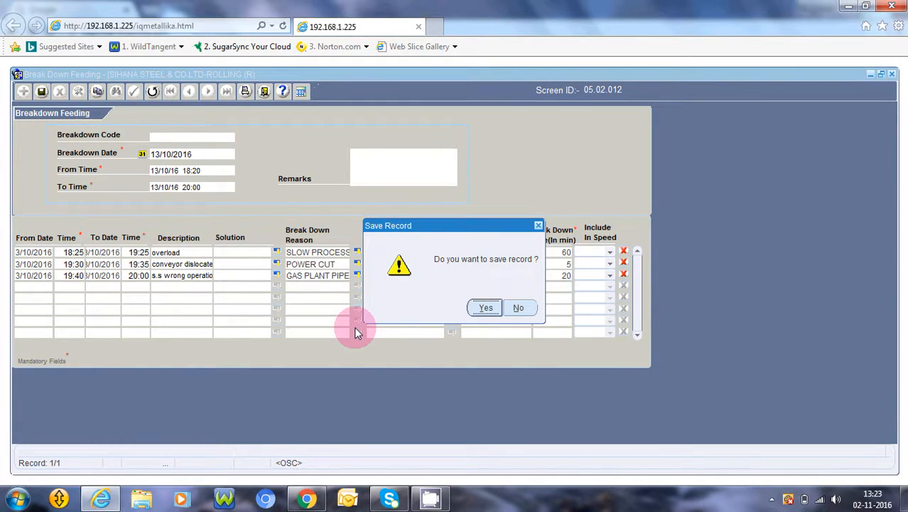
key(Return)
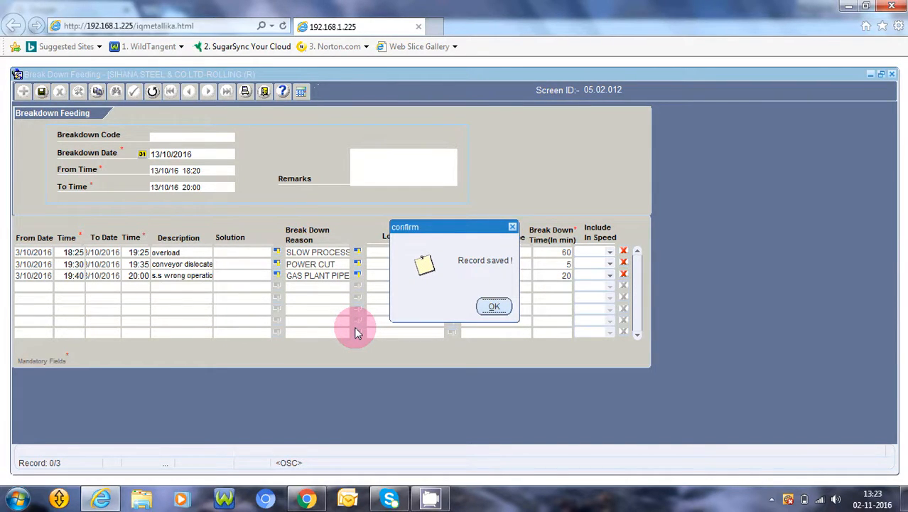
key(Return)
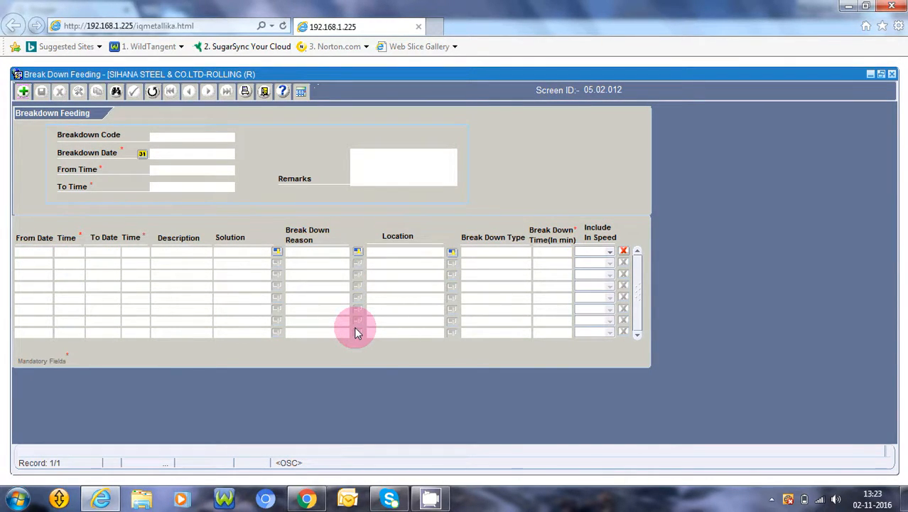